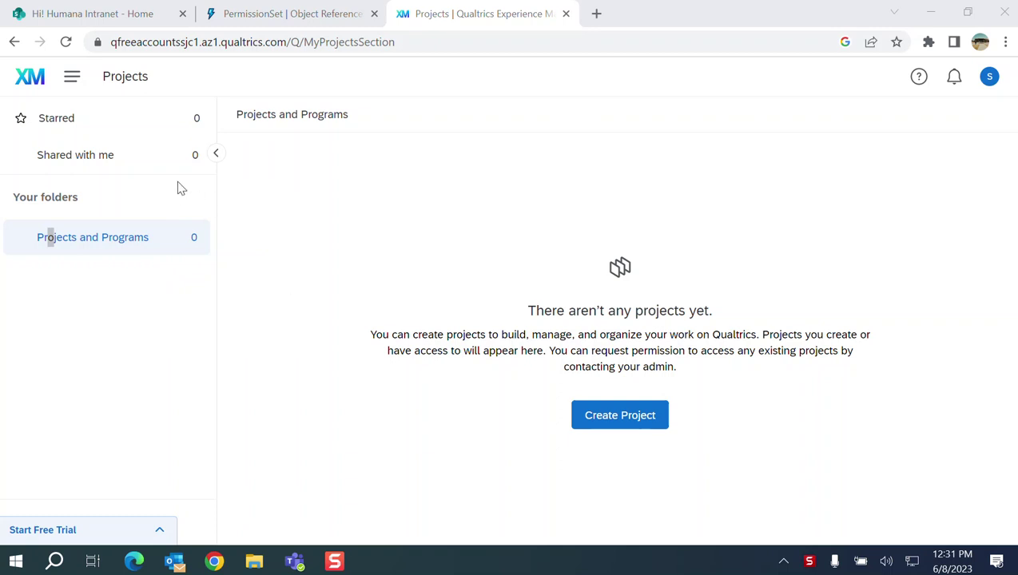
- Create a subfolder named Folder1 under Projects and Programs and open it
left_click(84, 238)
mouse_move(106, 237)
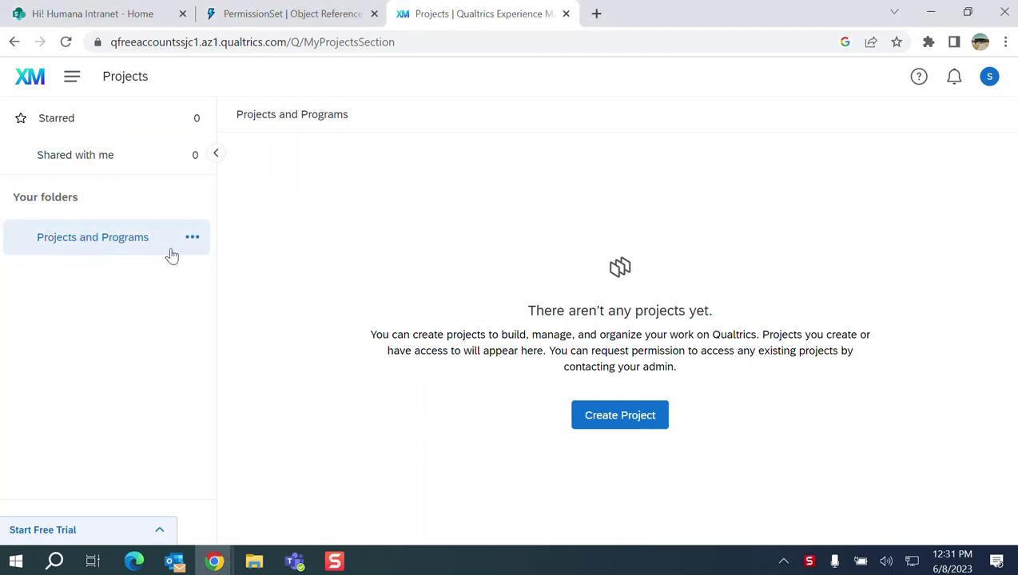
left_click(192, 240)
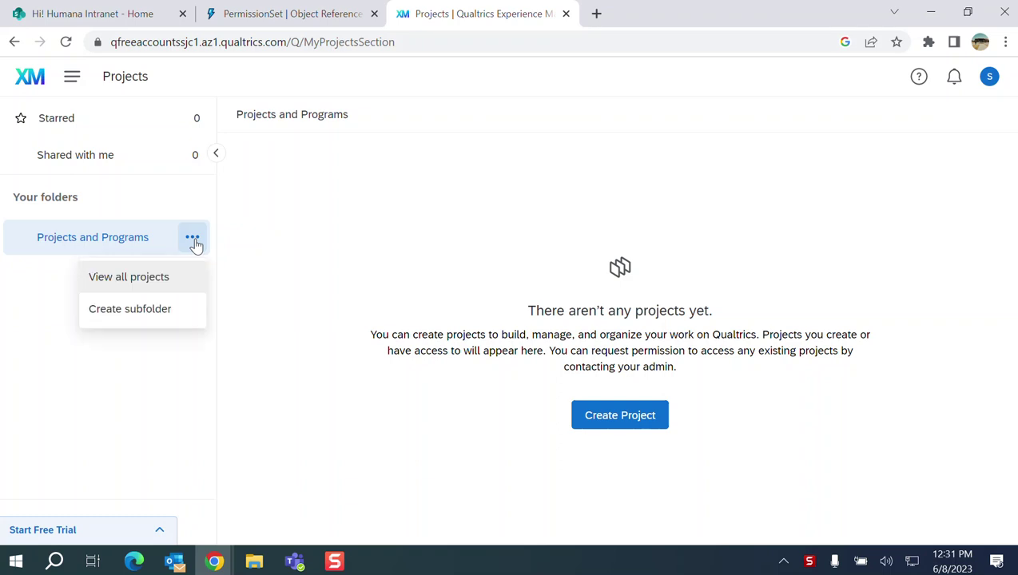
left_click(157, 318)
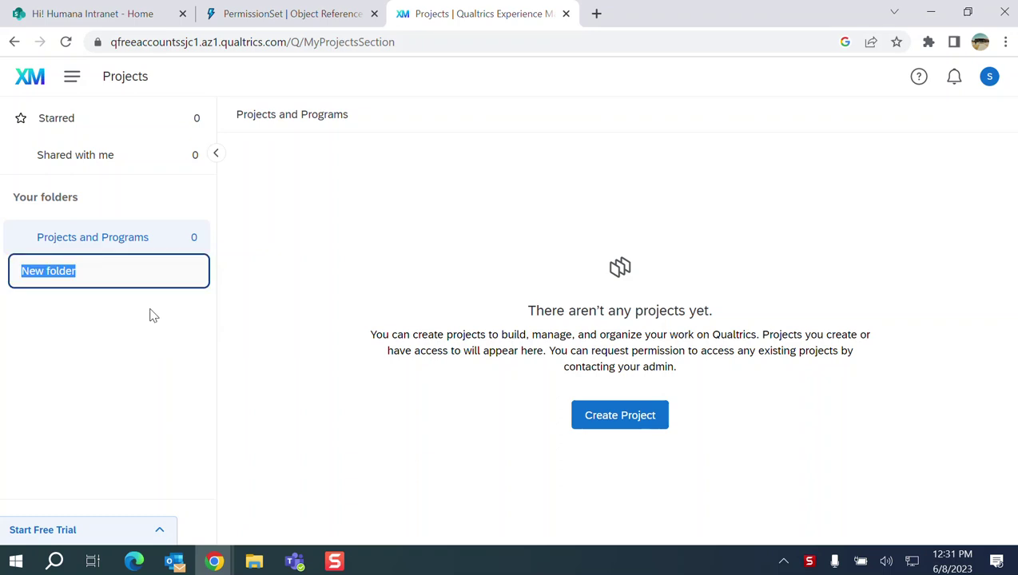
type("F")
type("der1")
key("Return")
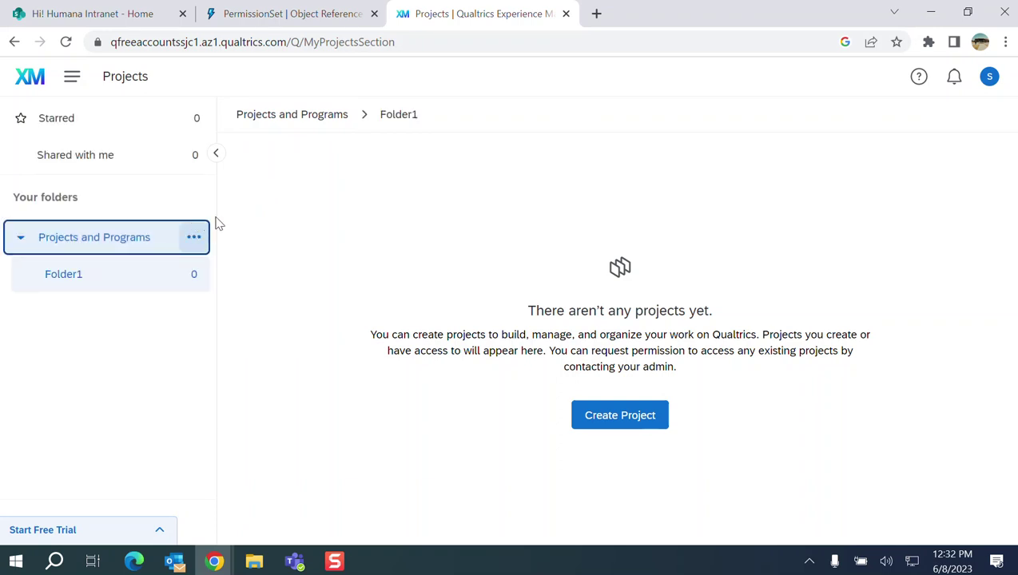
left_click(61, 282)
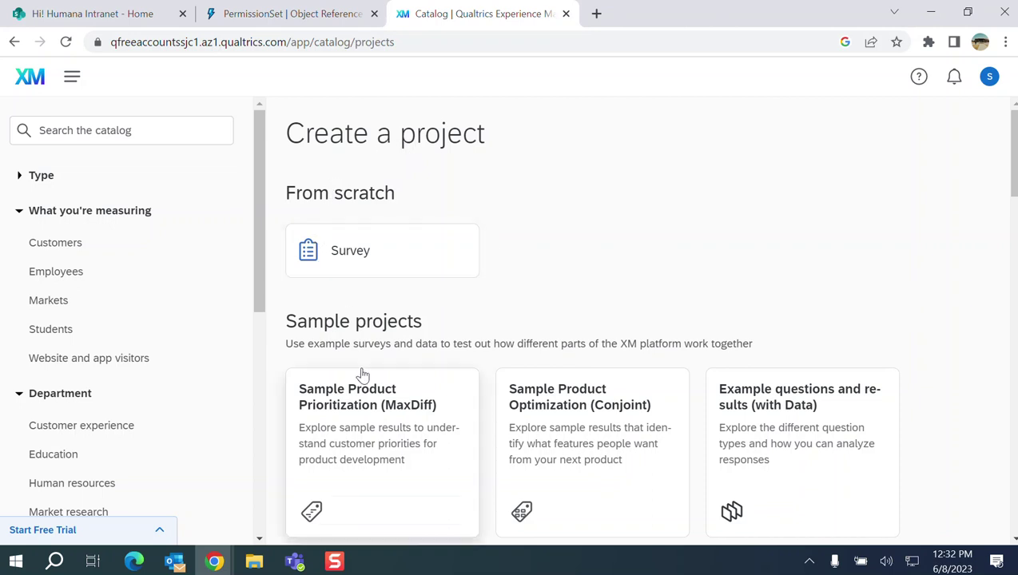
- Browse the project catalog and select the Survey card under From scratch
scroll(446, 235, "down", 1)
mouse_move(591, 352)
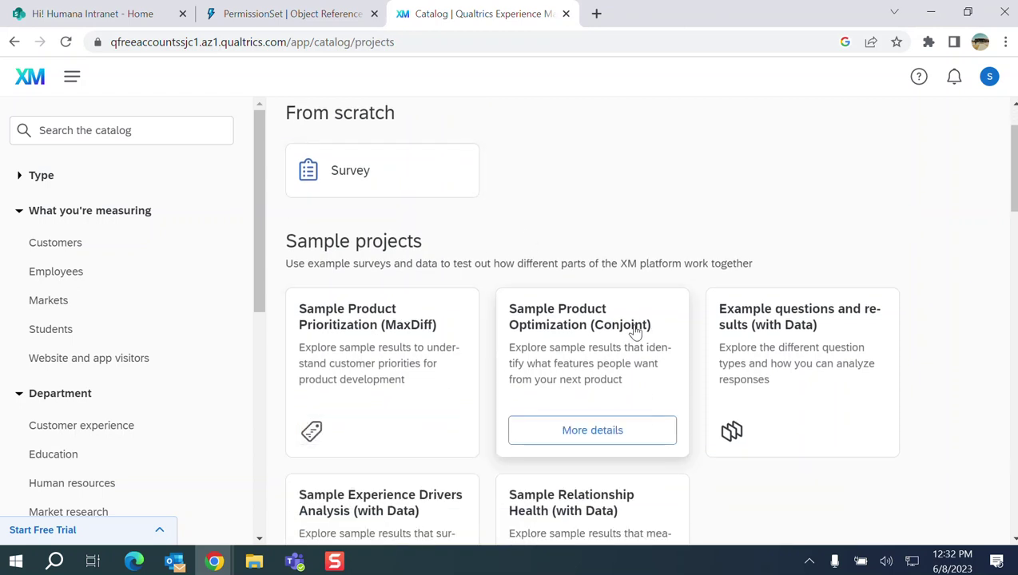
scroll(563, 322, "down", 2)
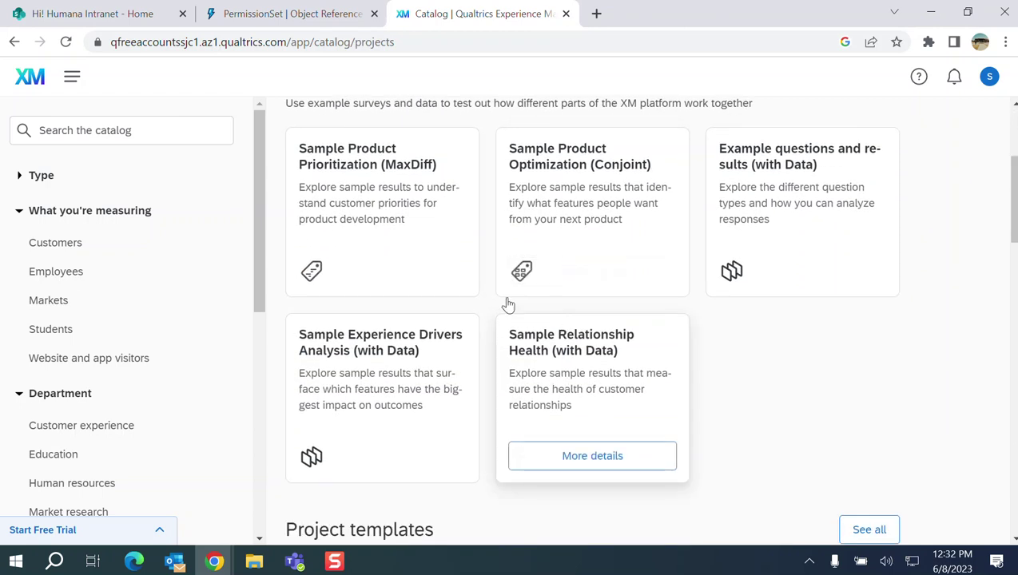
scroll(562, 106, "up", 2)
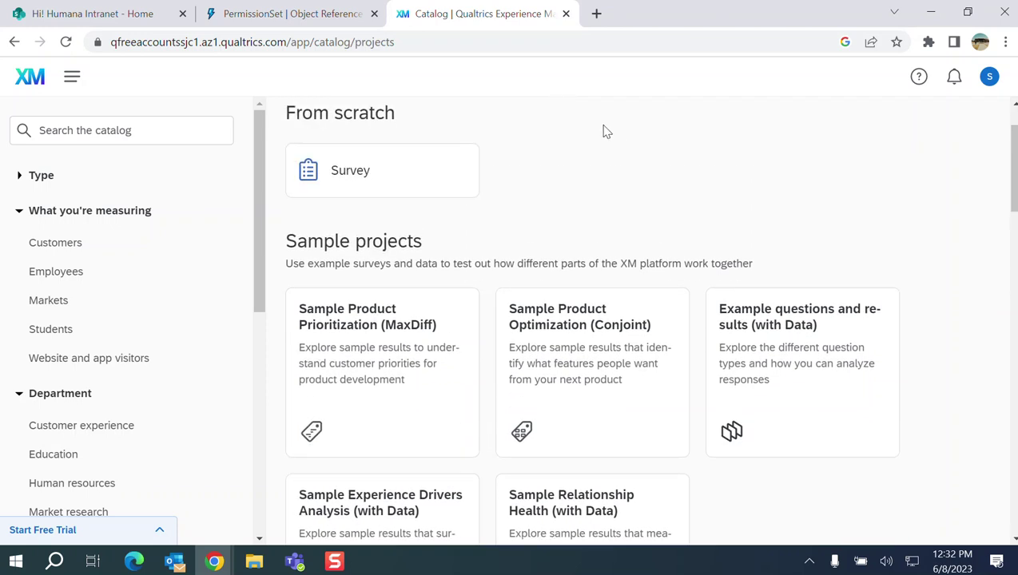
left_click(328, 170)
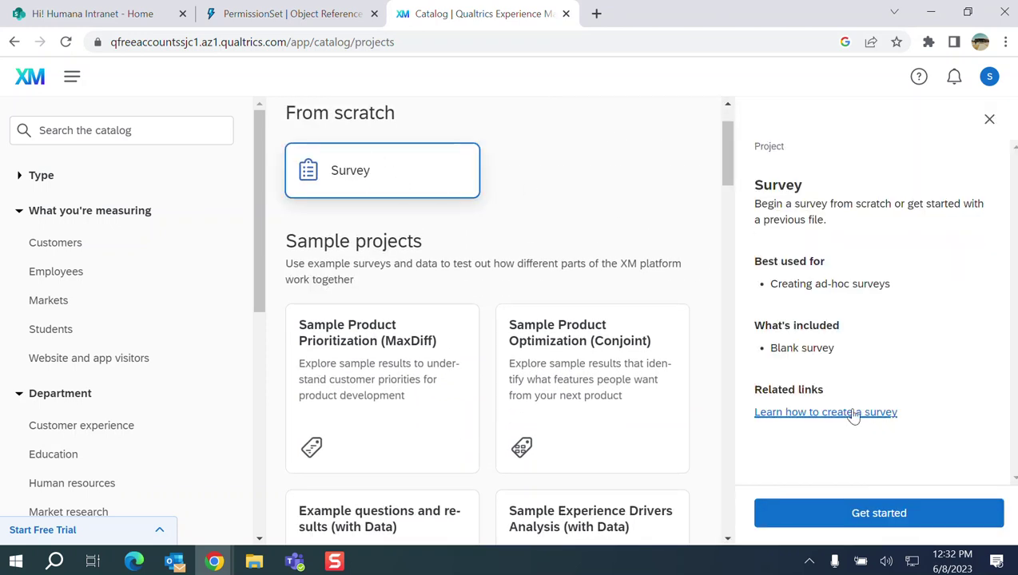
- Create a blank survey project named 'Test Project' in Folder1
left_click(852, 519)
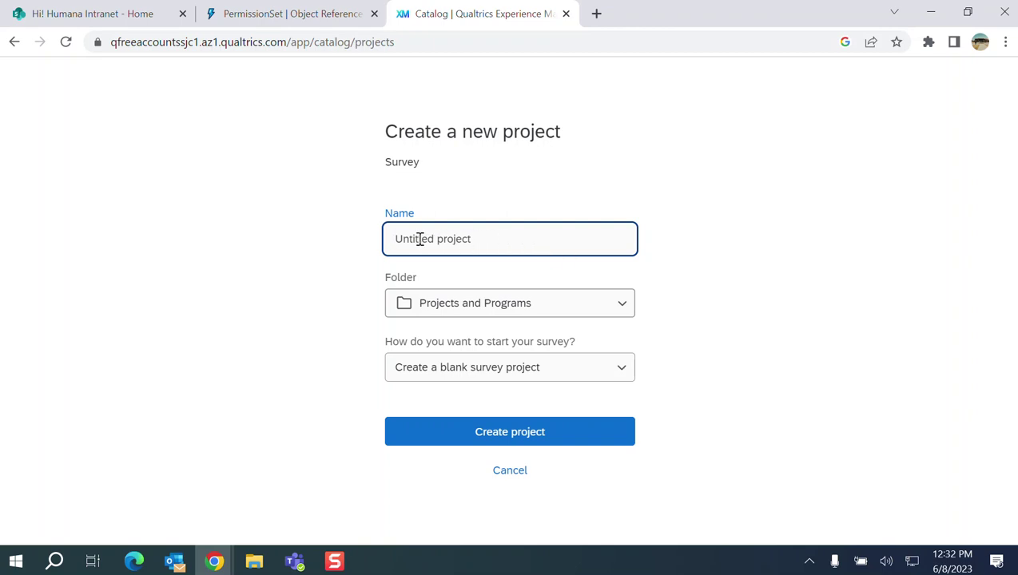
type("Tes")
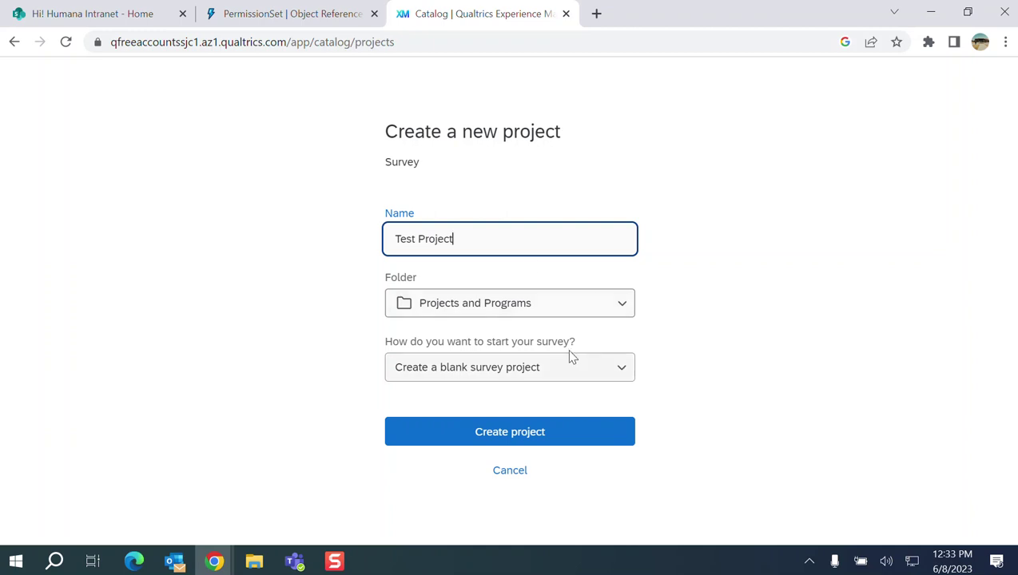
left_click(545, 316)
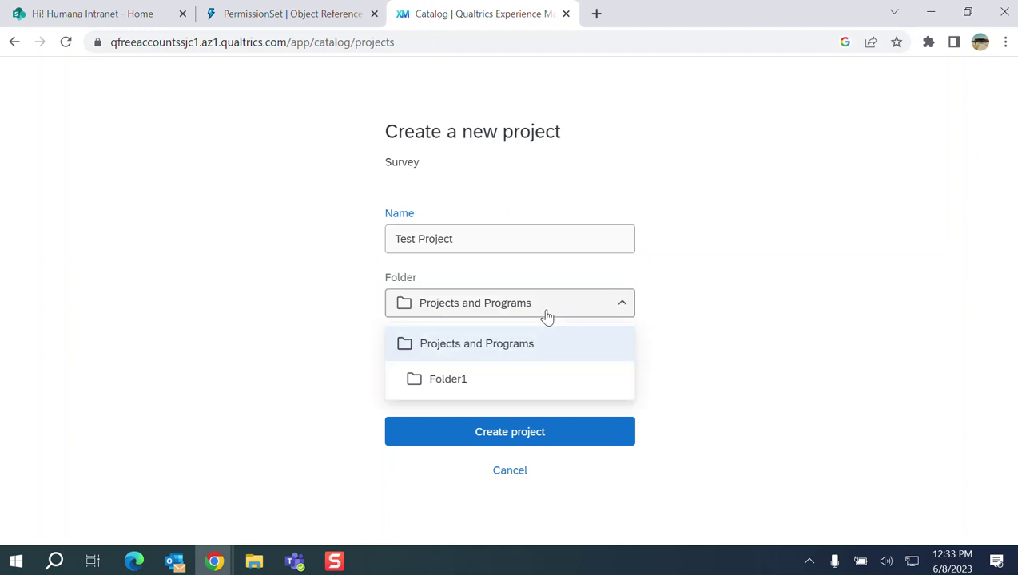
left_click(460, 380)
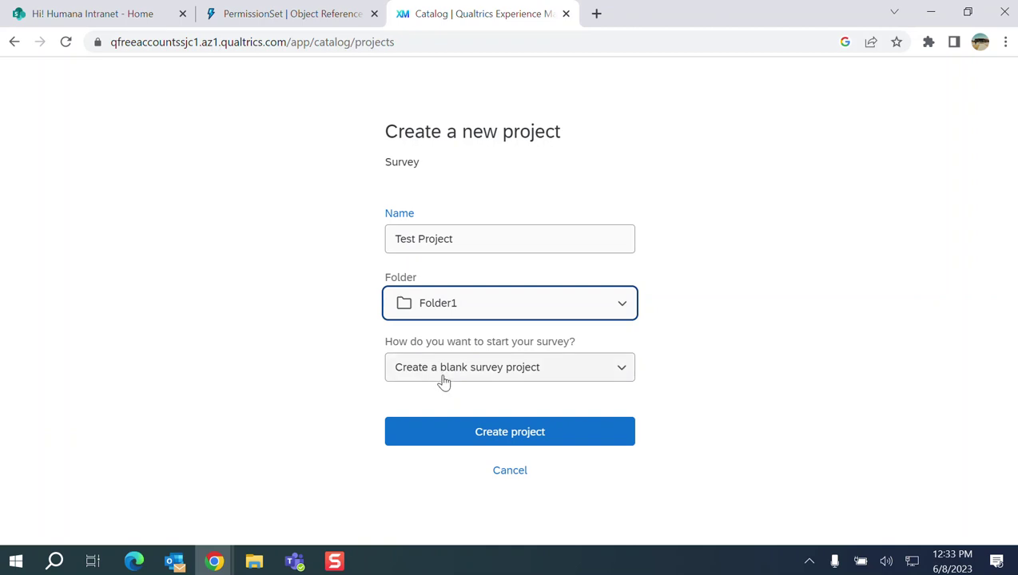
left_click(441, 375)
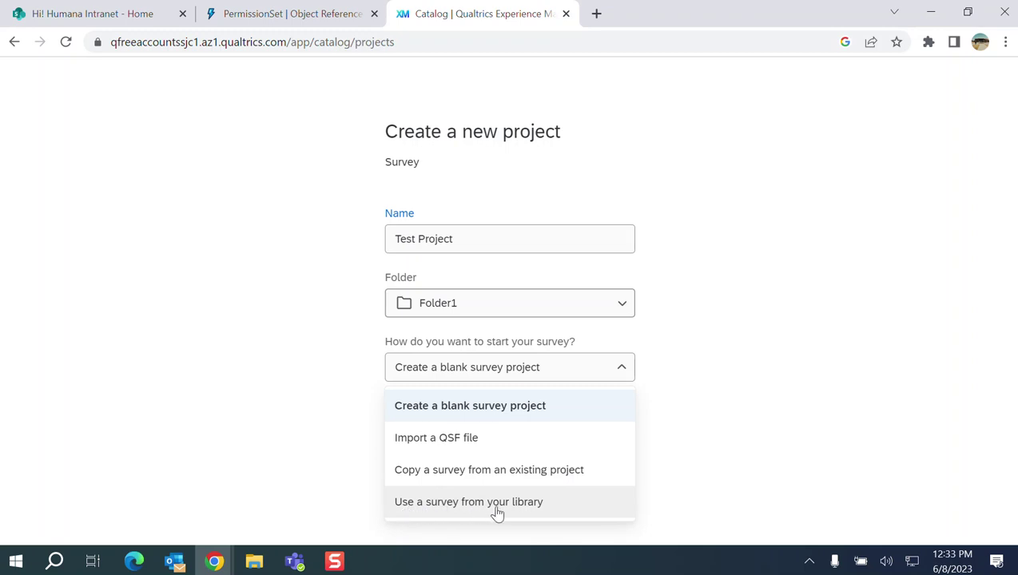
left_click(477, 409)
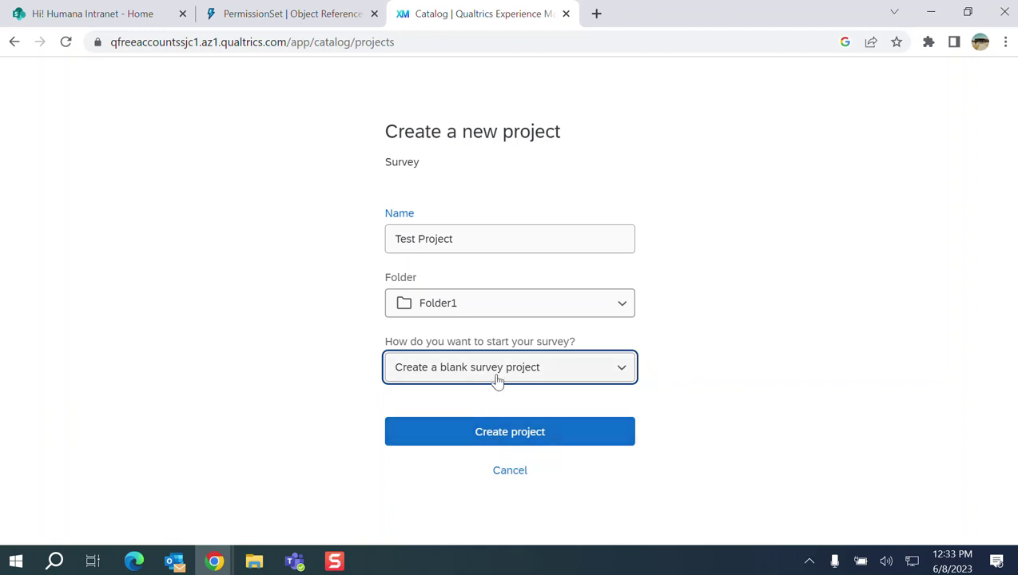
left_click(504, 436)
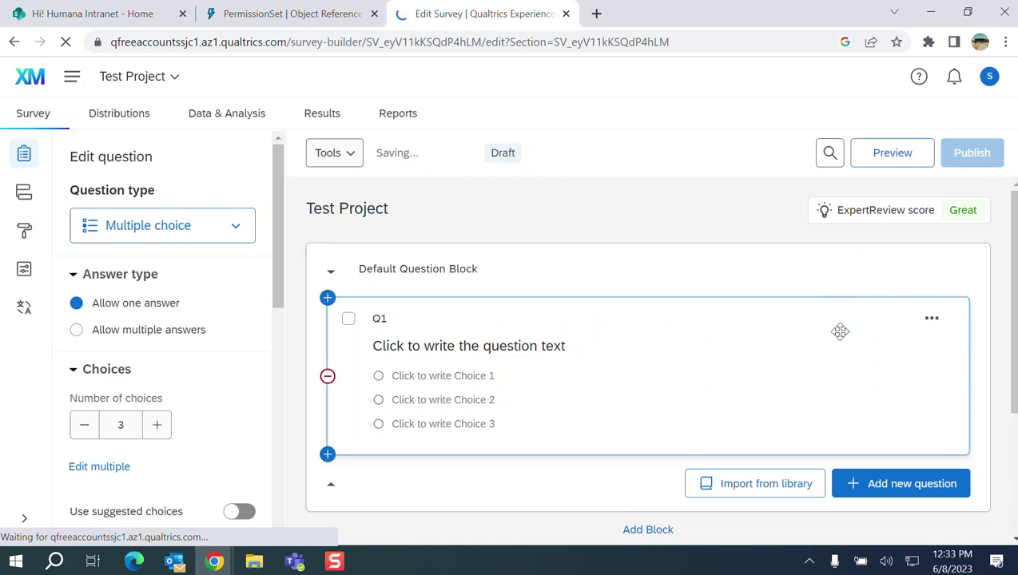
- Skip the welcome tour and start editing Q1's question text
left_click(548, 356)
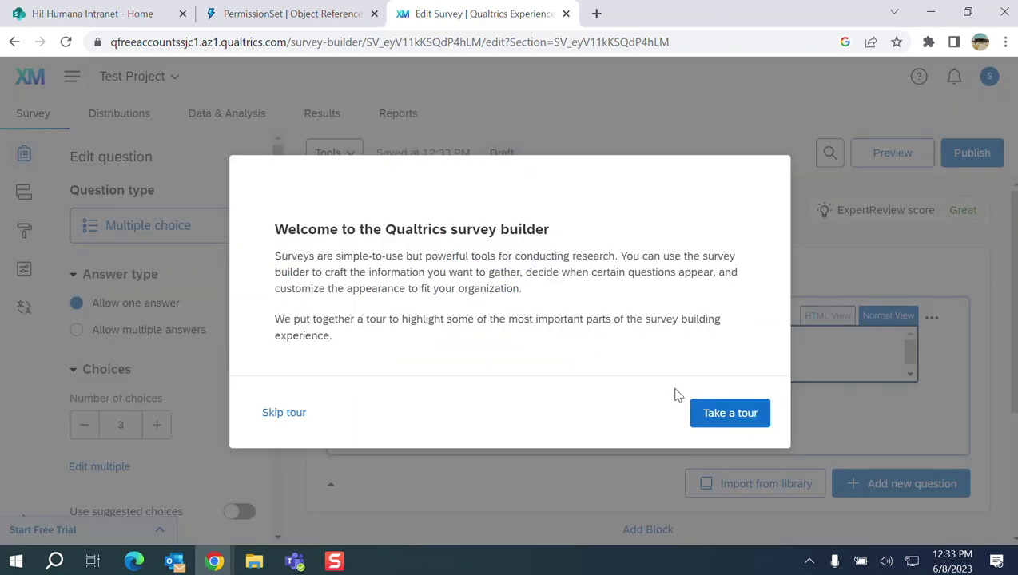
left_click(283, 415)
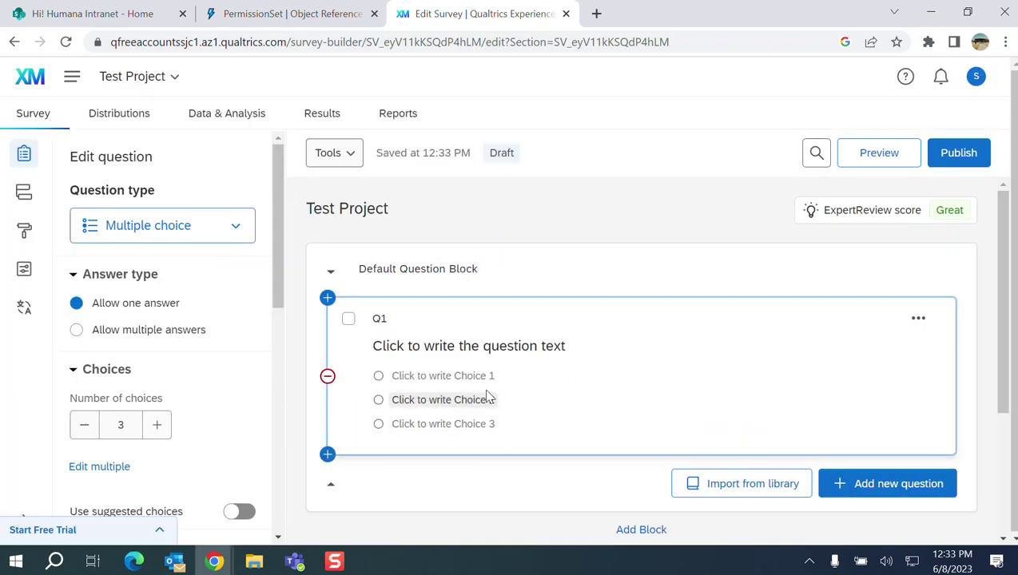
left_click(427, 346)
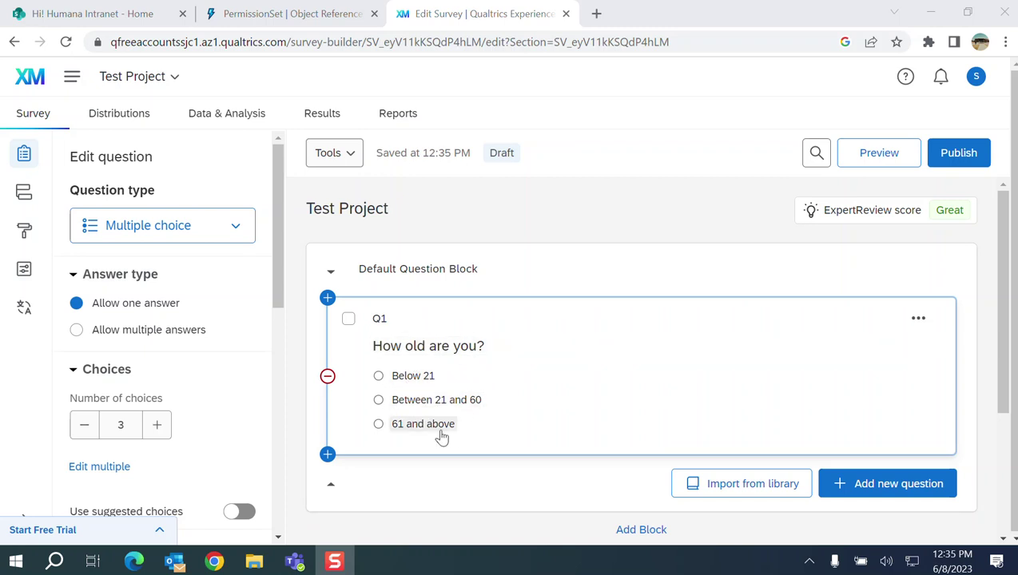
- Publish and activate Test Project, copying its anonymous survey link
left_click(969, 160)
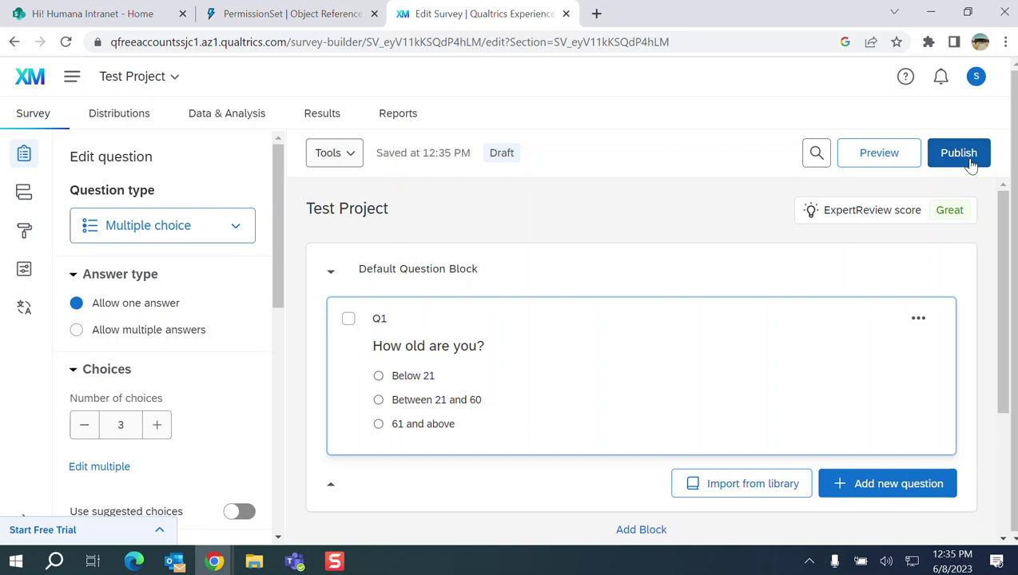
left_click(962, 159)
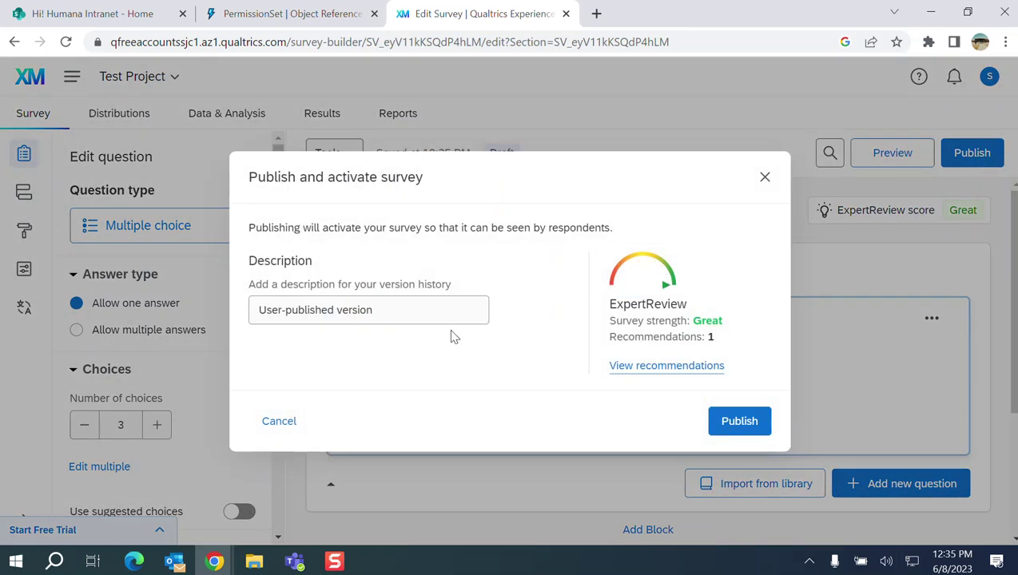
left_click(751, 422)
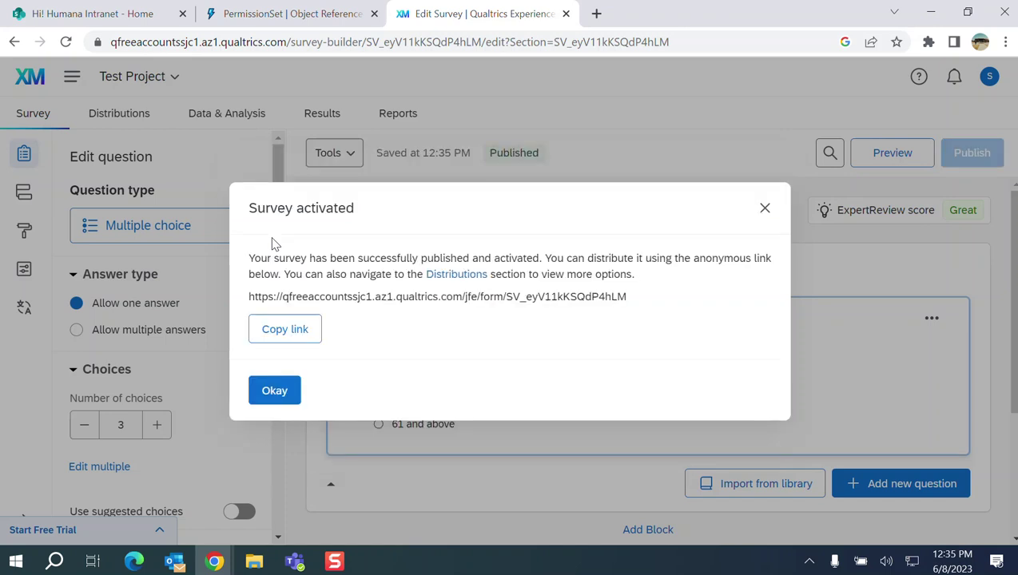
left_click(279, 340)
left_click(313, 339)
left_click(264, 395)
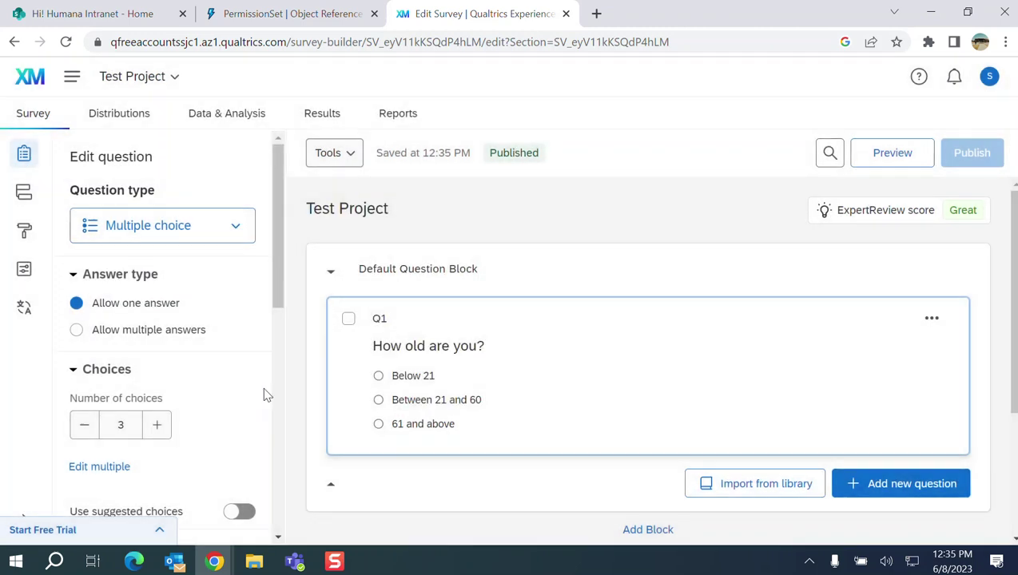
- Load the copied survey link in a new tab and submit the answer 'Between 21 and 60'
left_click(596, 13)
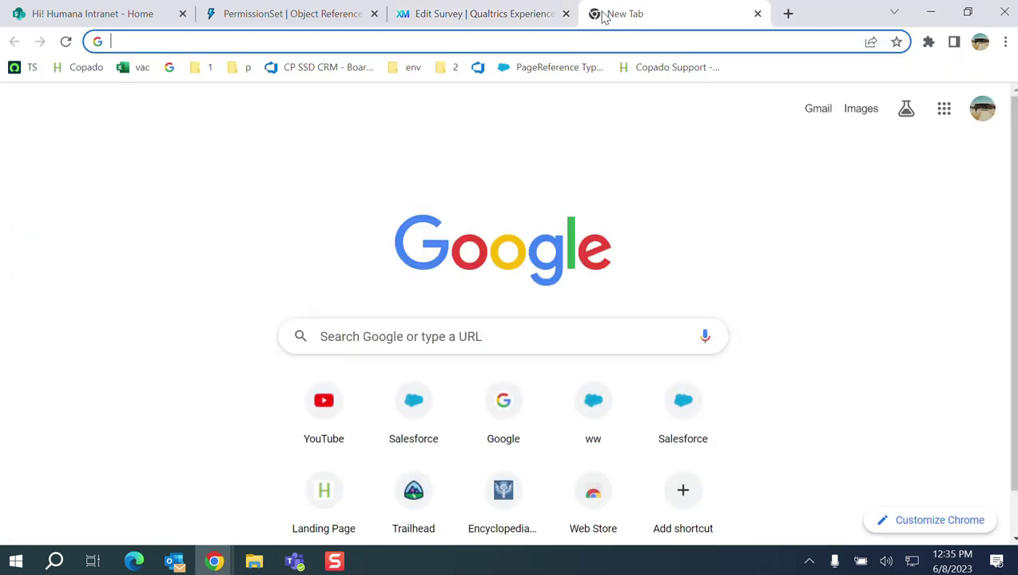
key("ctrl+v")
key("Return")
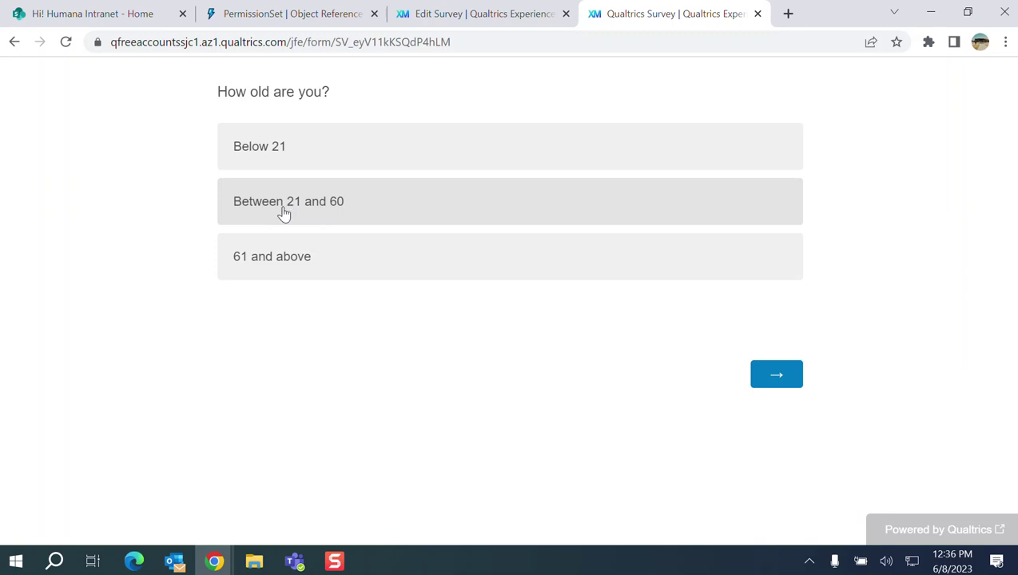
left_click(327, 212)
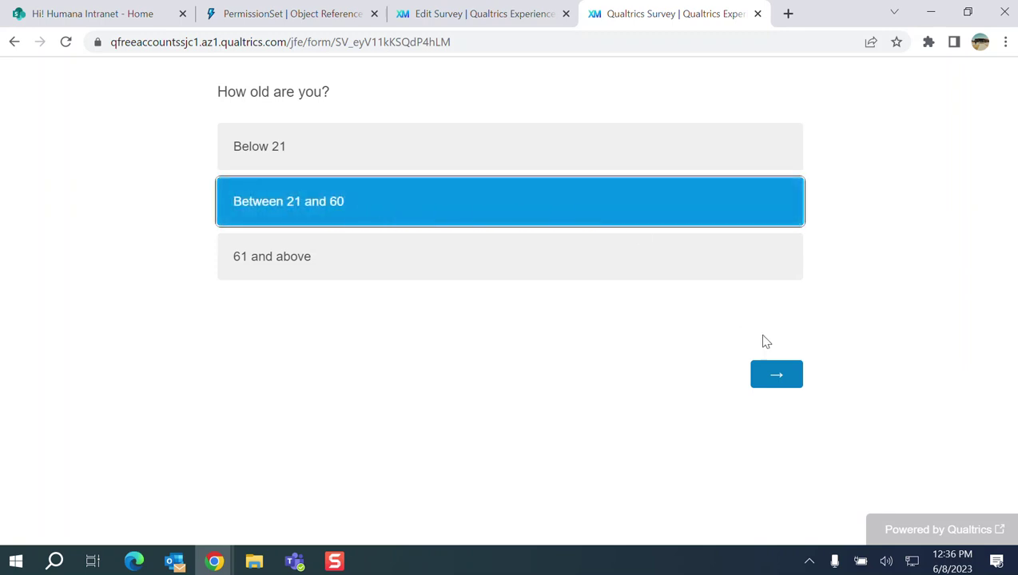
left_click(779, 380)
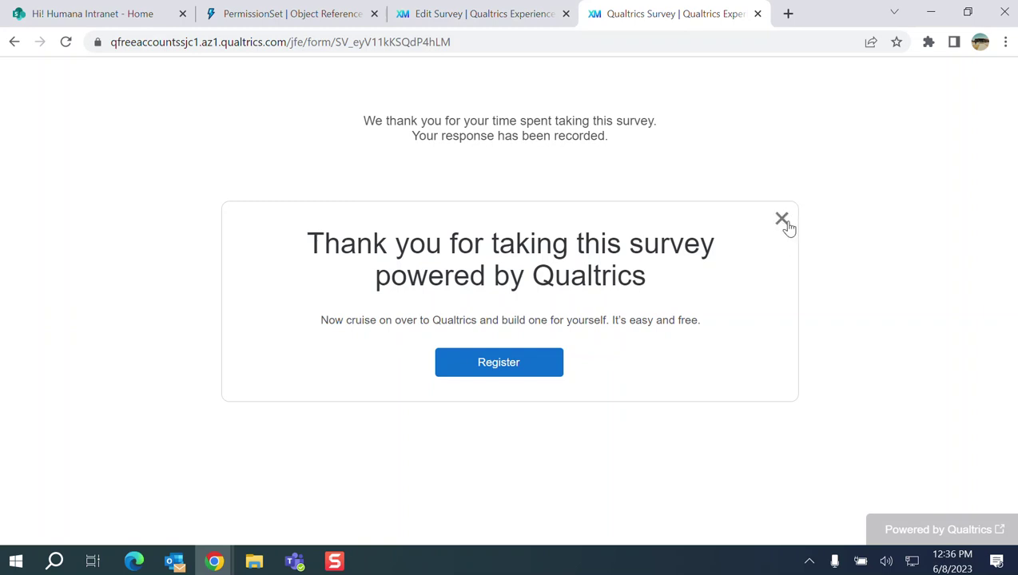
left_click(781, 221)
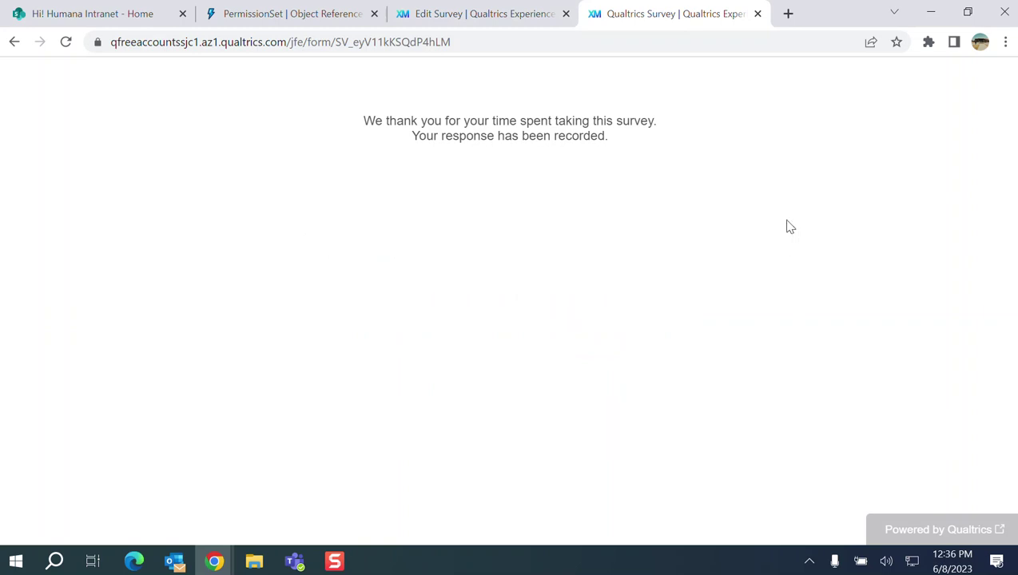
- Return to the survey editor and go through Distributions to Data & Analysis
left_click(511, 25)
mouse_move(284, 177)
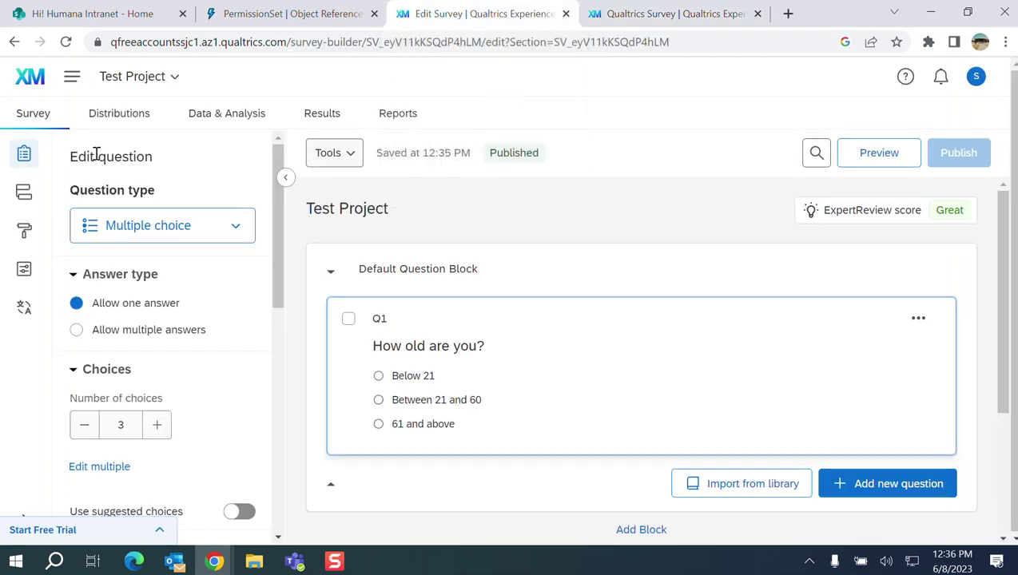
left_click(108, 124)
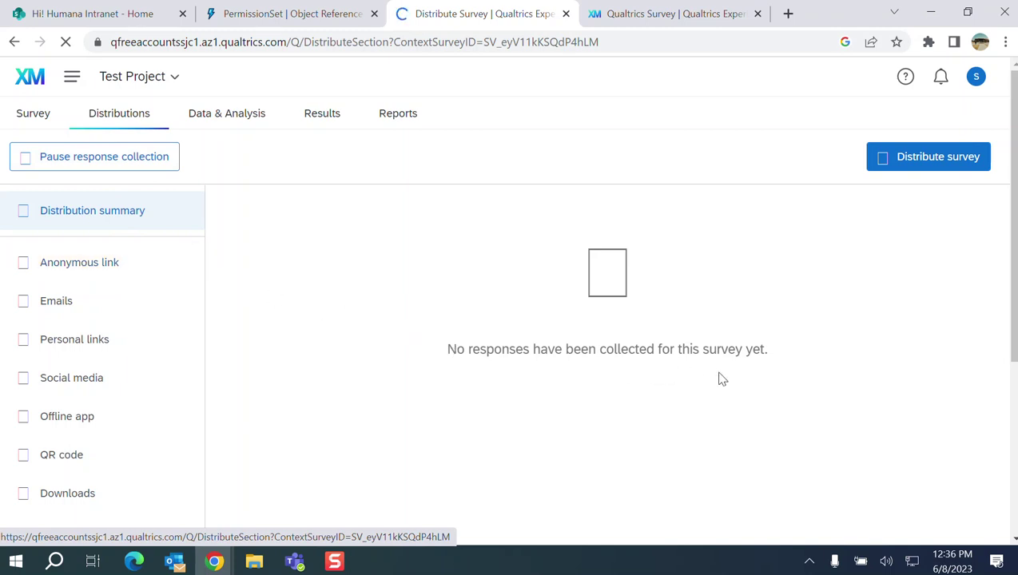
left_click(231, 119)
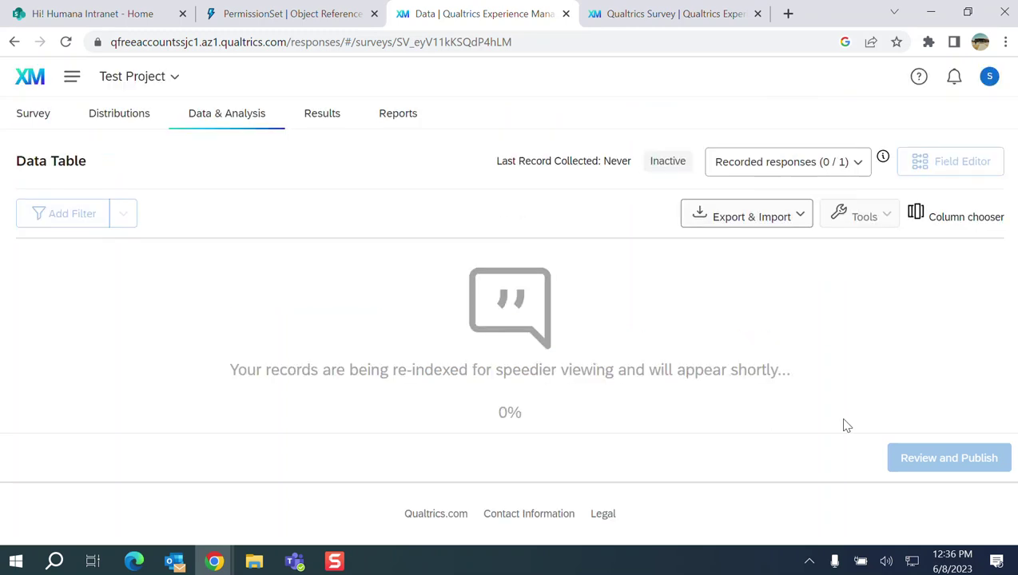
- View the Results report for Q1 and the empty Reports page, then return to Survey
left_click(325, 120)
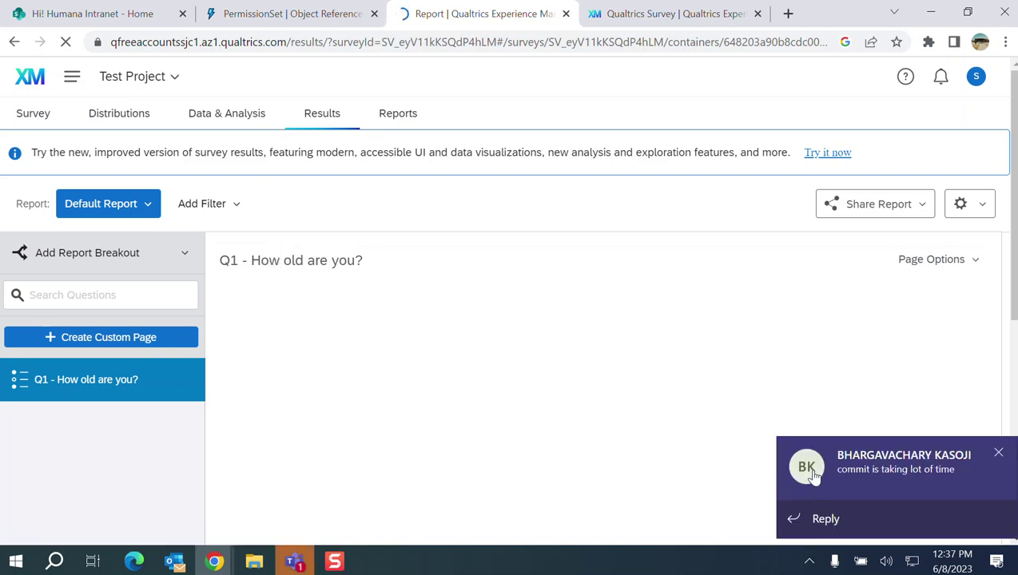
left_click(406, 119)
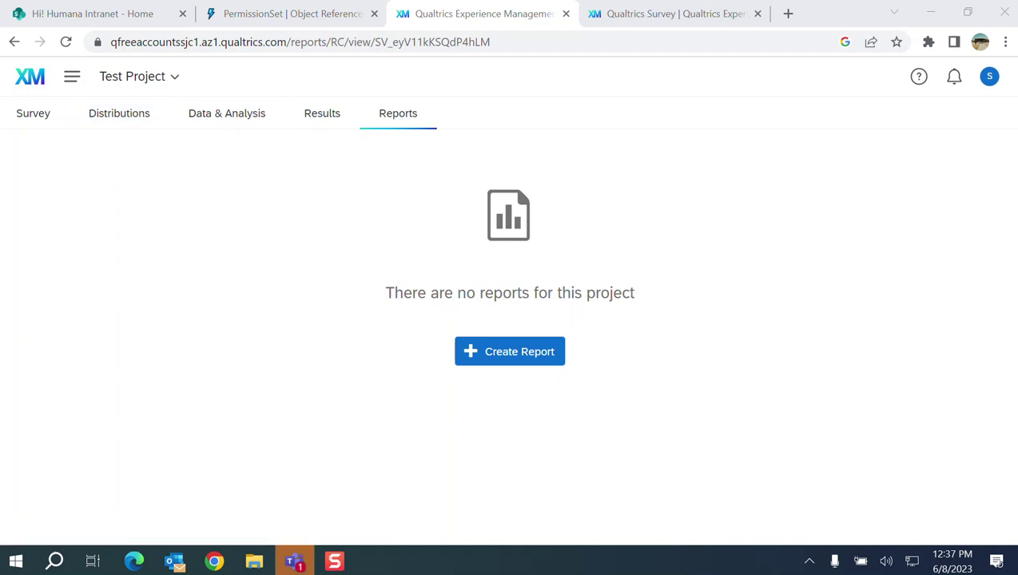
left_click(32, 116)
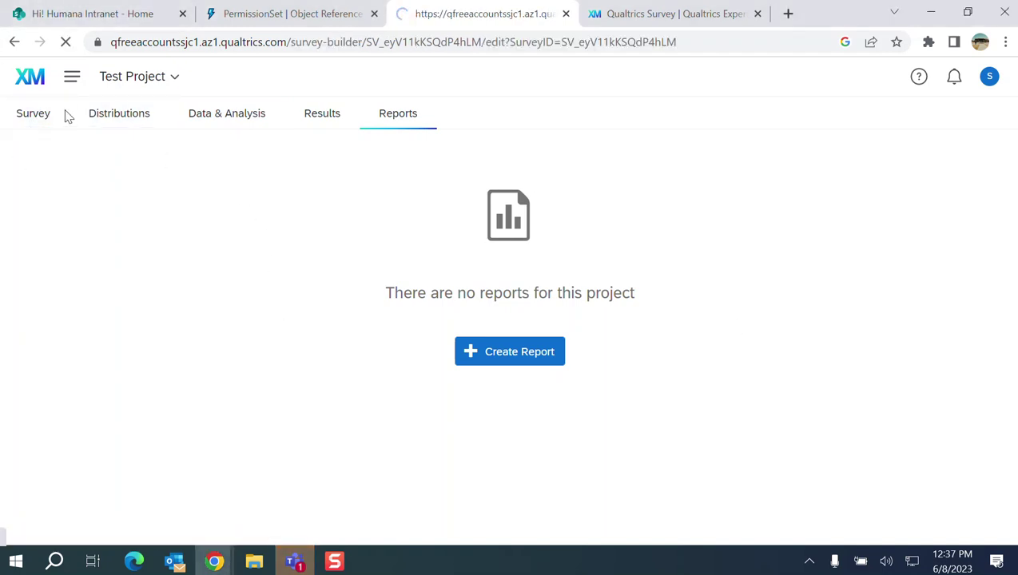